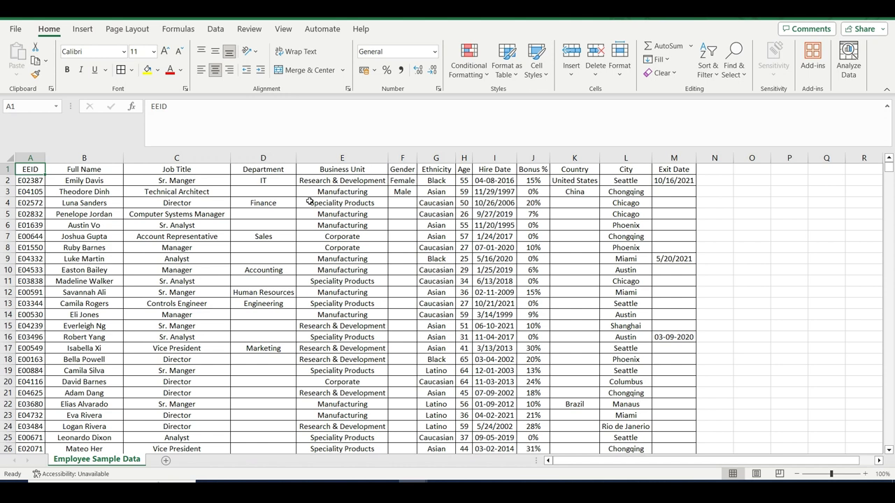
- Step across the Excel sheet's column headers, from Full Name through Bonus %
key(Right)
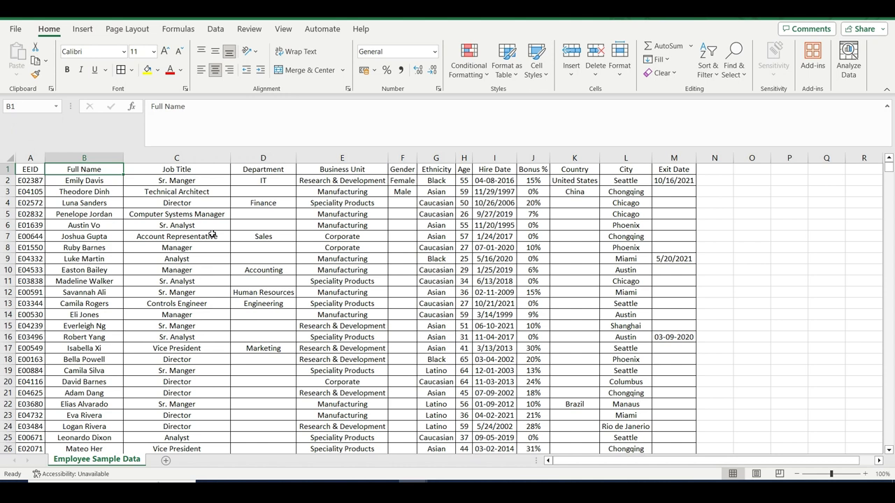
key(Left)
key(Right)
key(Right)
key(Right)
key(Right)
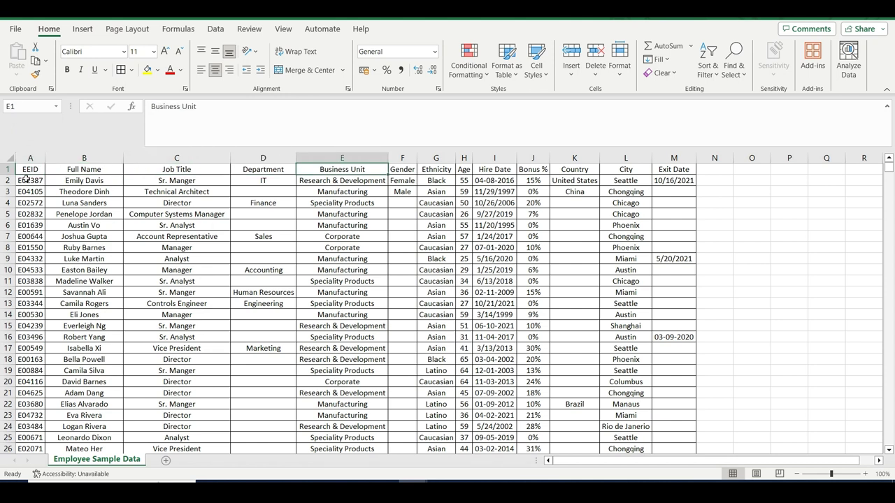
key(Right)
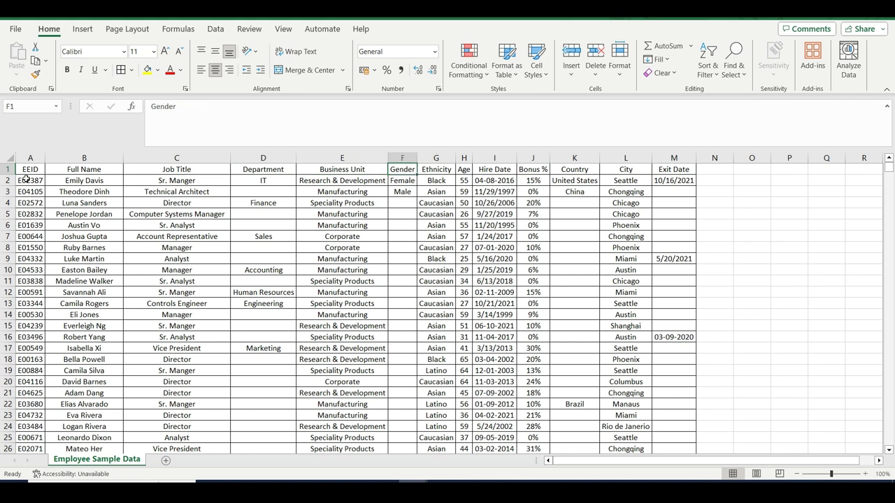
key(Right)
key(Right)
key(Right)
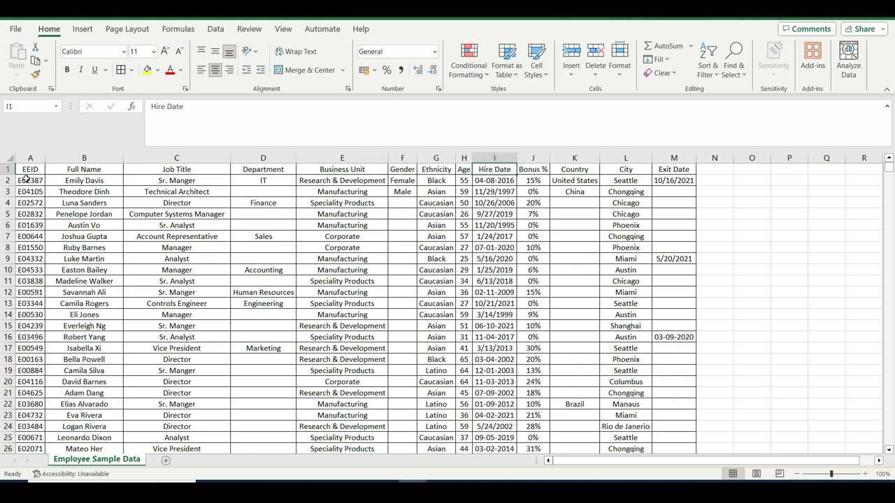
key(Right)
key(Right)
key(Right)
key(Right)
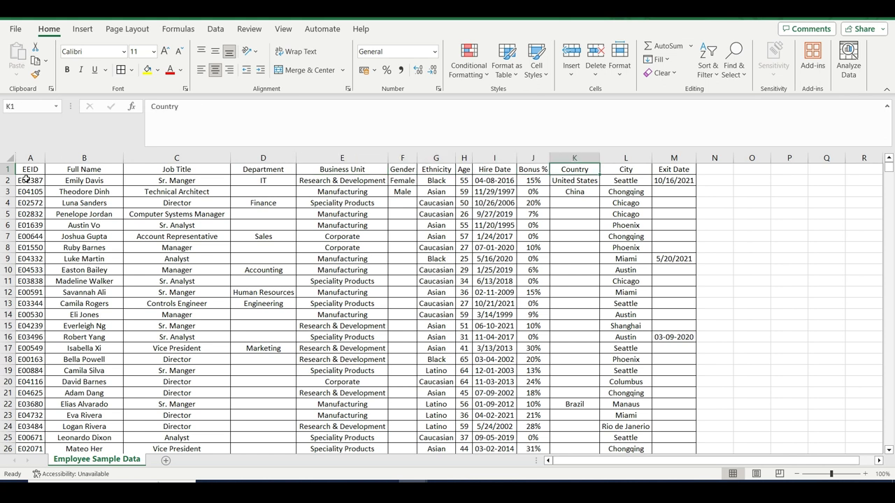
key(Left)
key(Left)
key(Left)
key(Left)
key(Left)
key(Left)
key(Left)
key(Left)
key(Left)
key(Left)
key(Left)
key(Left)
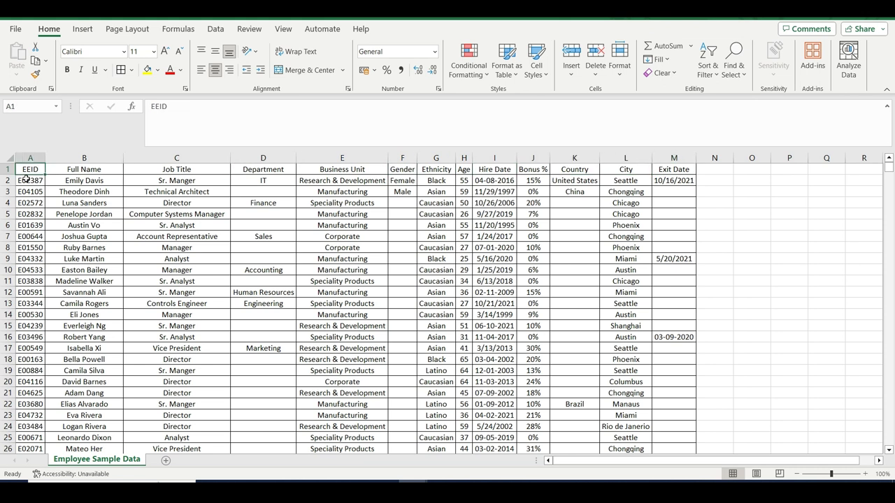
key(Right)
key(Right)
key(Right)
key(Right)
key(Right)
key(Right)
key(Right)
key(Right)
key(Right)
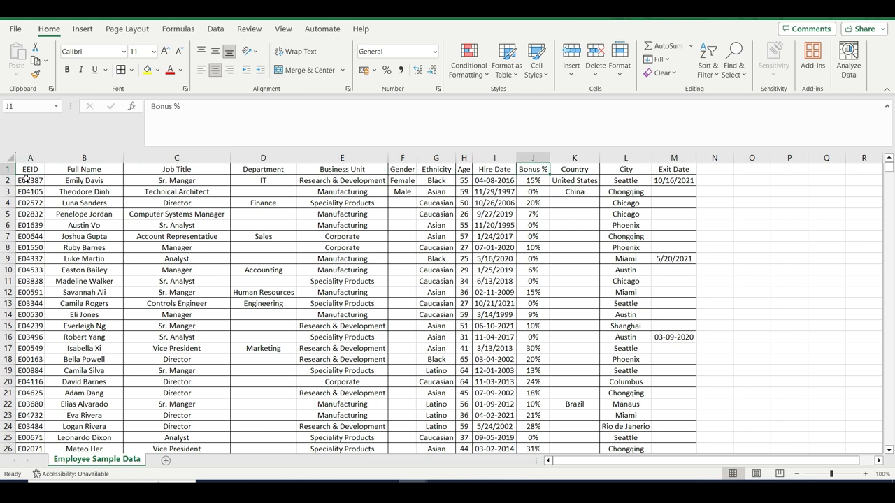
key(Left)
key(Left)
key(Left)
key(Left)
key(Left)
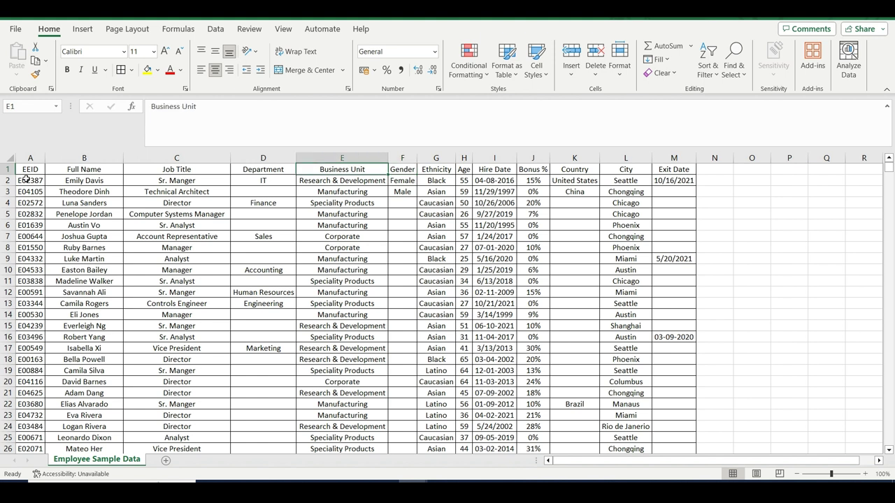
key(Left)
key(Left)
key(Left)
key(Left)
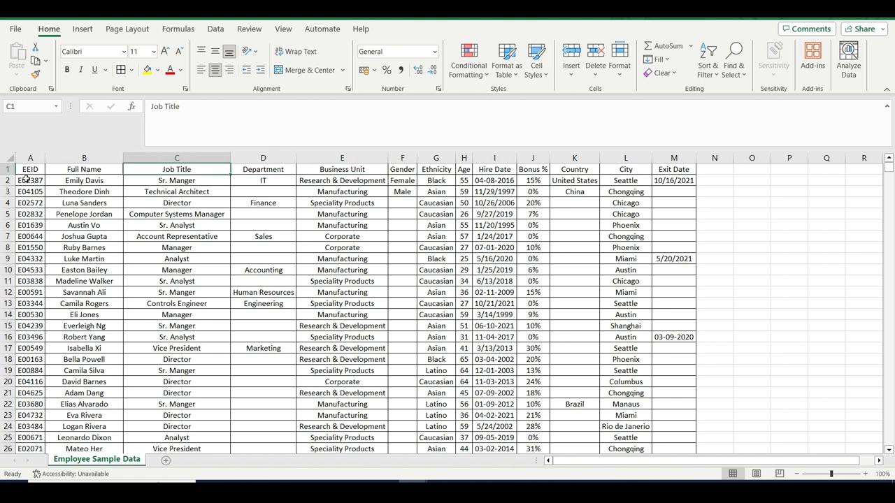
- Inspect the first row's EEID in A2 and annual salary in B2
key(Down)
key(Right)
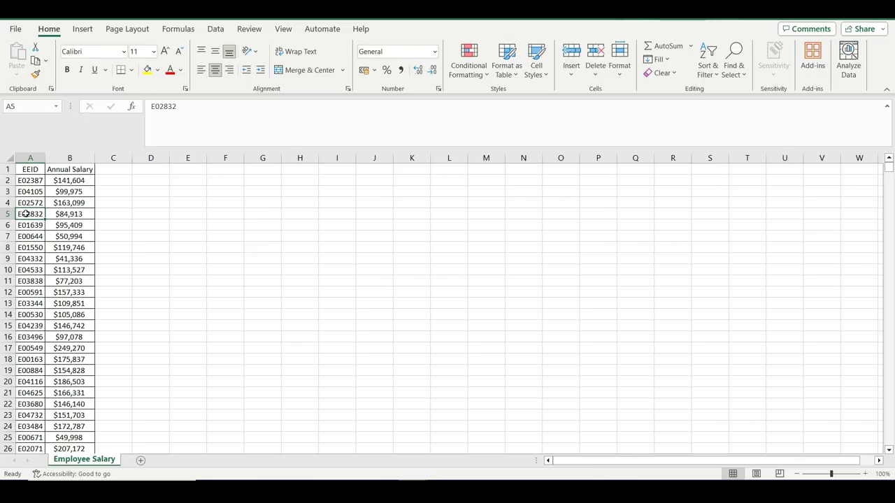
click(38, 180)
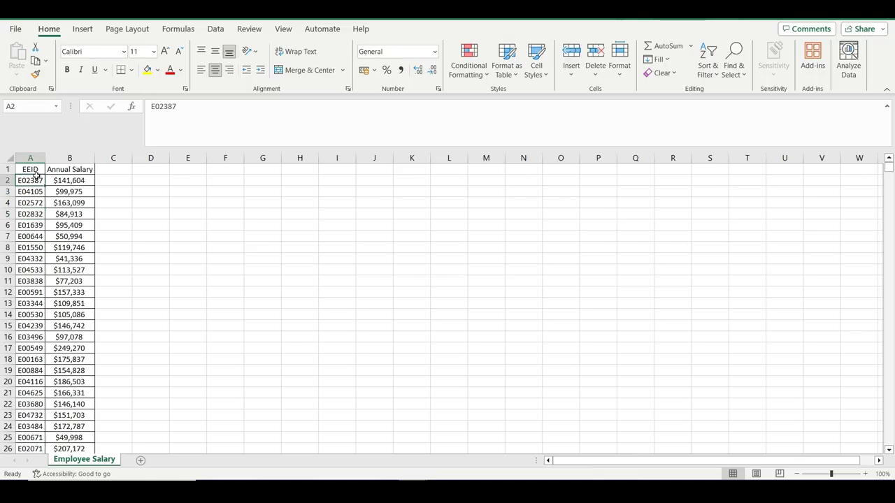
click(69, 180)
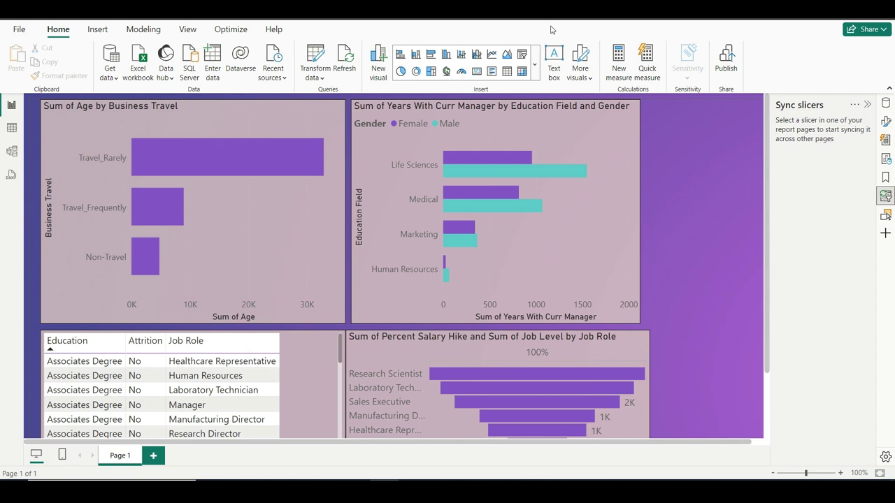
- Import the Employee Salary sheet of Emp Salary.xlsx as an Excel workbook source, opening it for transformation
click(116, 74)
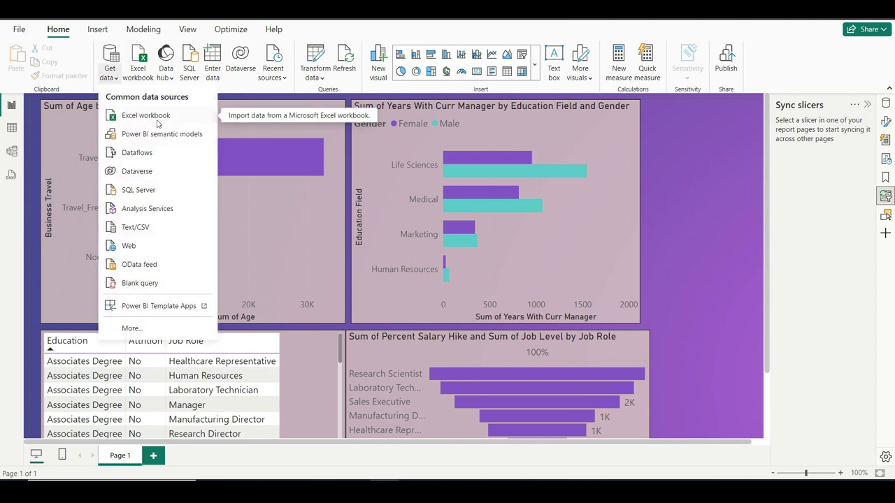
click(157, 124)
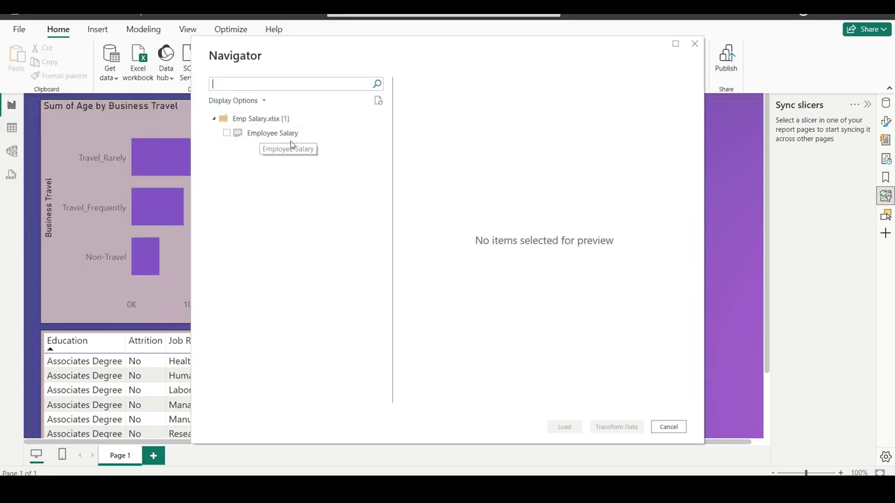
click(226, 133)
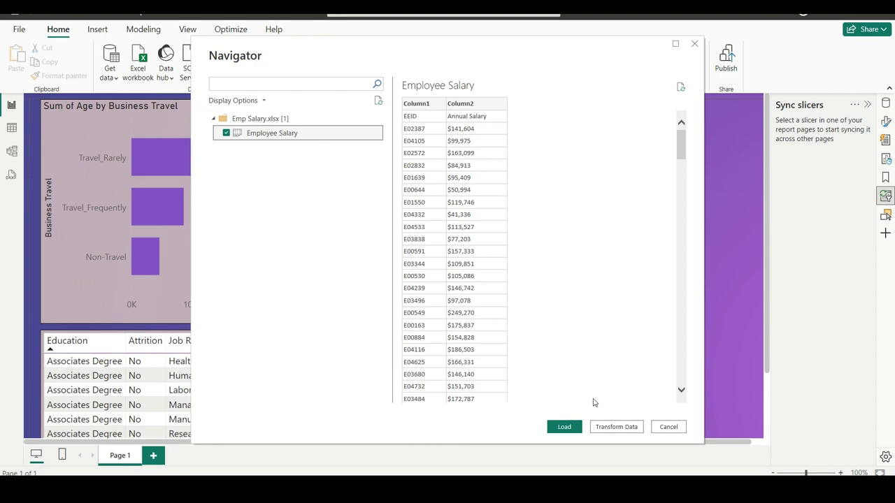
click(616, 428)
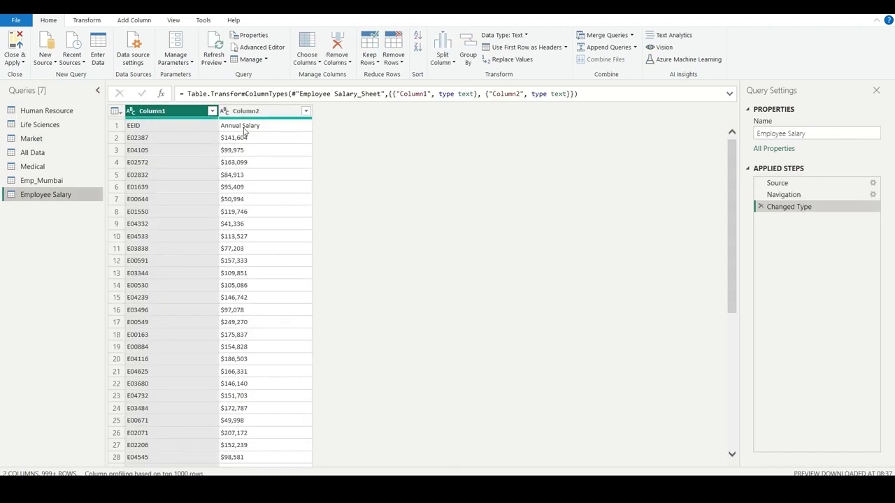
- Promote the first row to EEID and Annual Salary headers, then close and apply the query
click(518, 48)
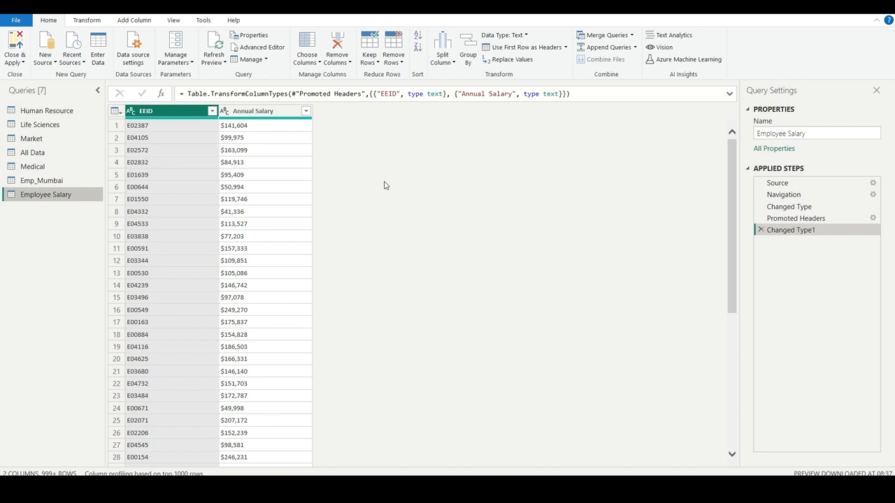
click(19, 63)
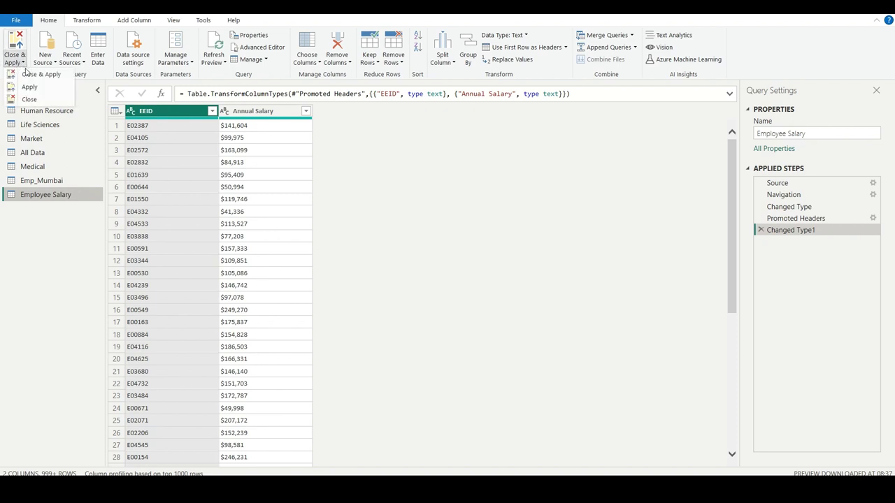
click(28, 75)
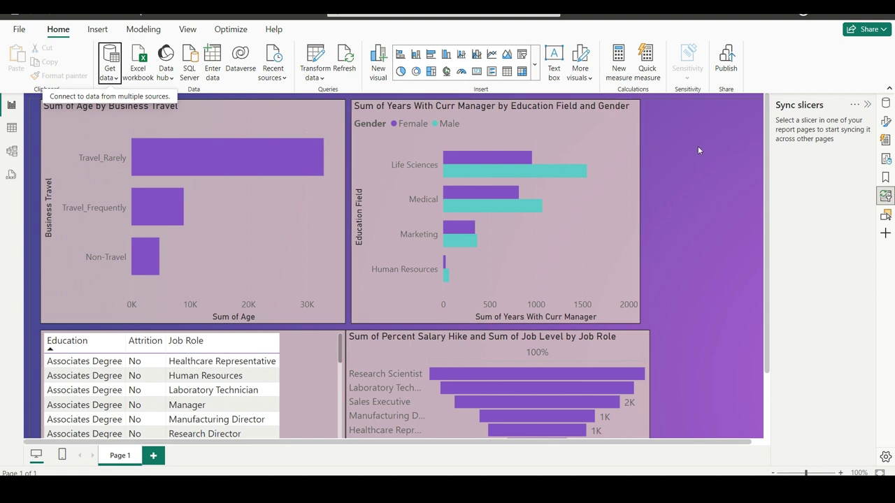
- Load the 1,000-row Employee Sample Data sheet from Employee Sample Data.xlsx into the model
click(106, 72)
click(149, 114)
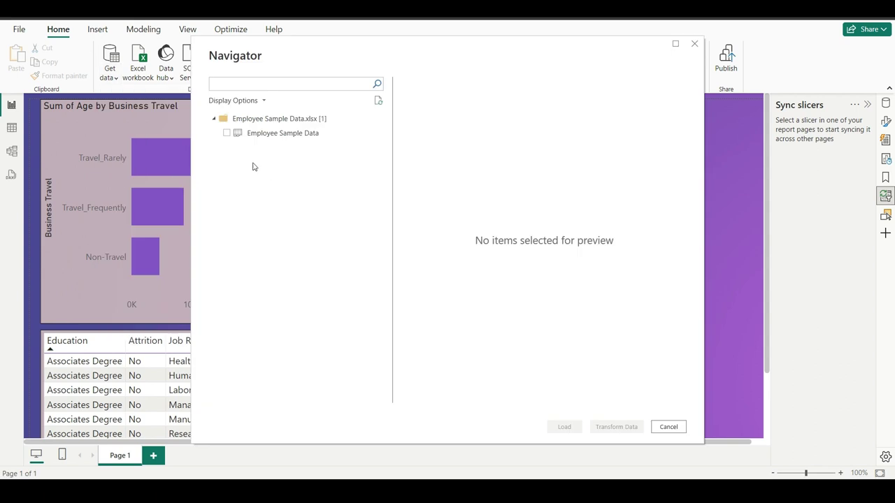
click(226, 134)
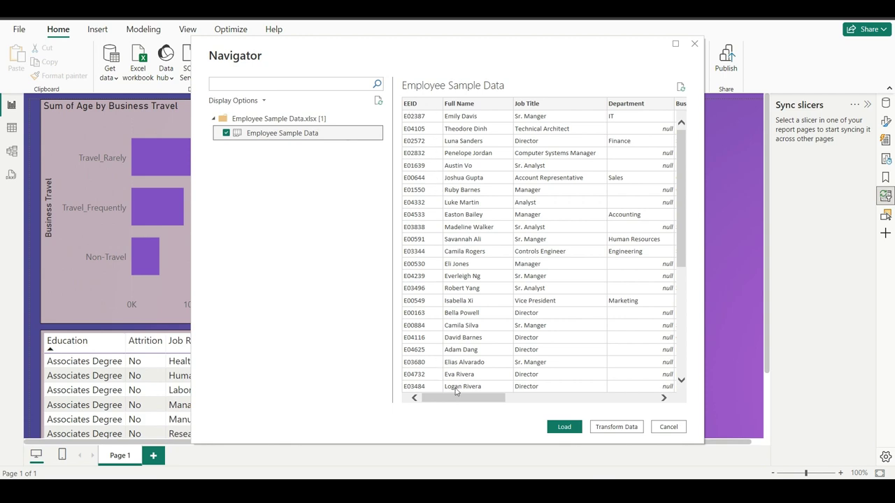
drag(450, 401, 404, 406)
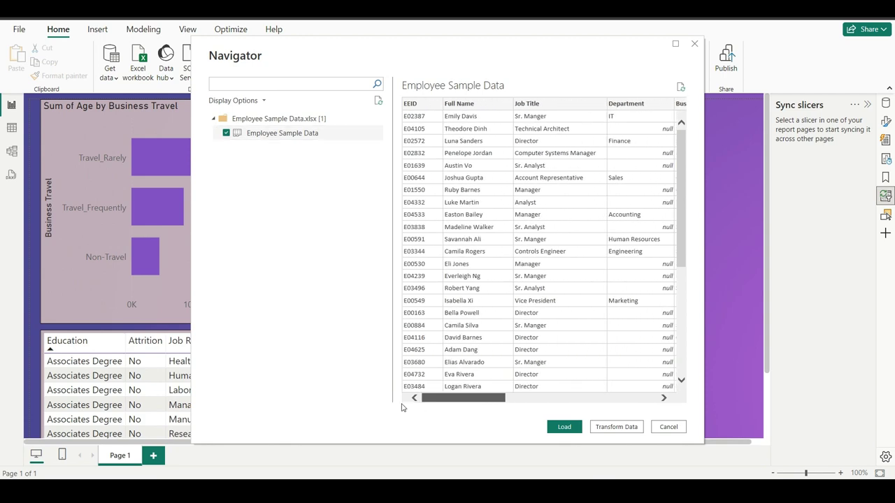
click(564, 428)
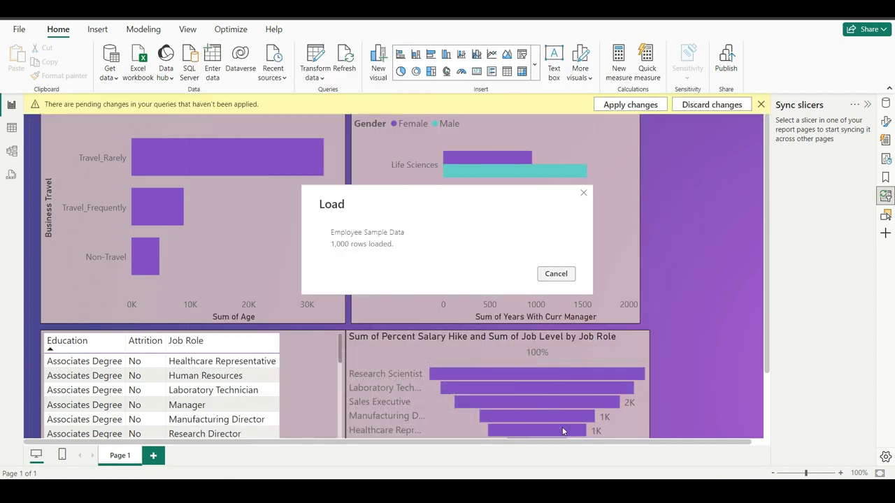
- Open Model view with the data and properties panes collapsed and all tables fitted on screen
click(10, 154)
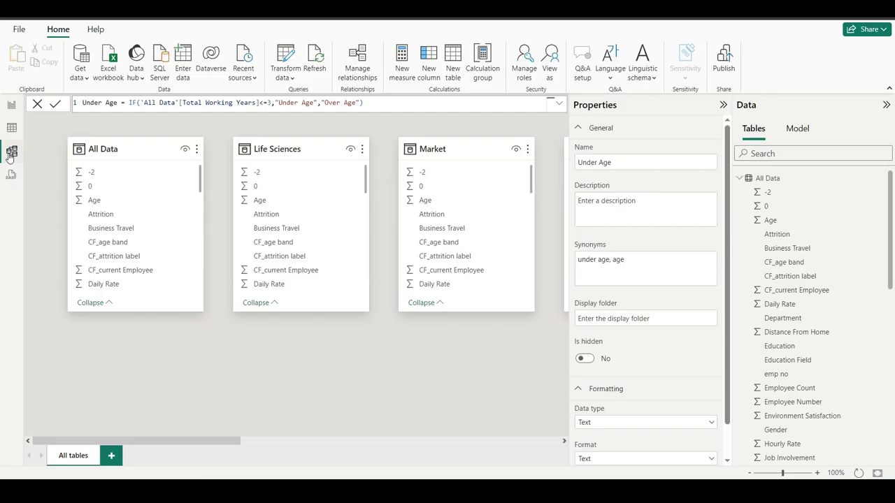
click(740, 179)
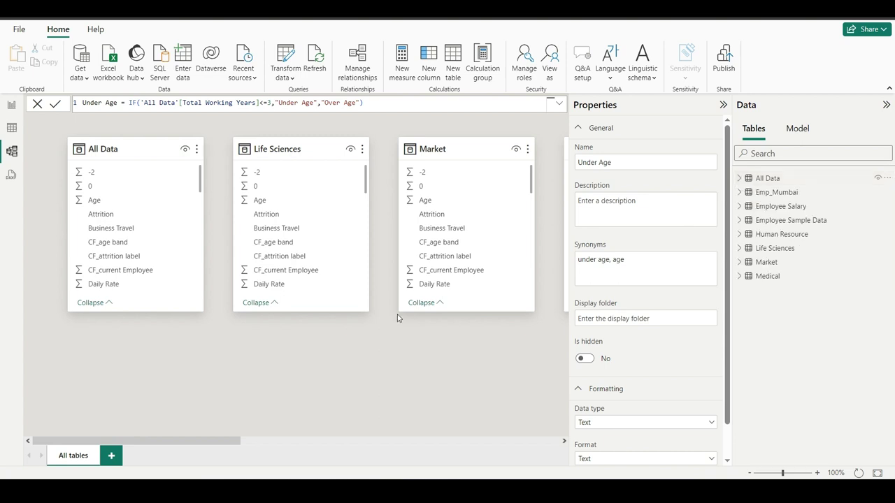
click(724, 106)
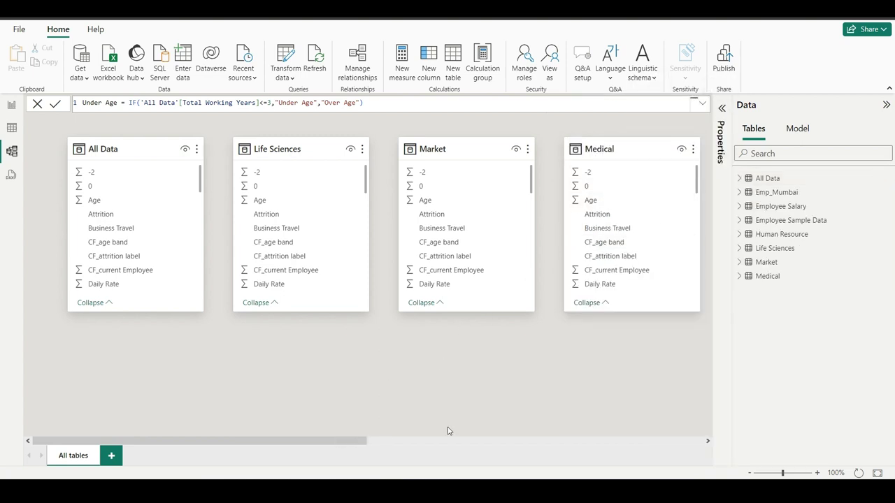
click(859, 472)
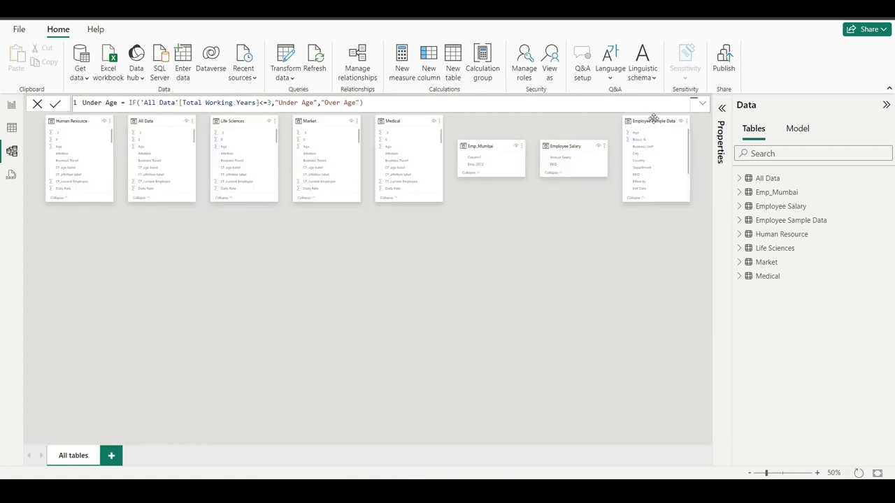
- Place the Employee Sample Data and Employee Salary cards side by side, zoomed to about 82%
drag(653, 121, 395, 308)
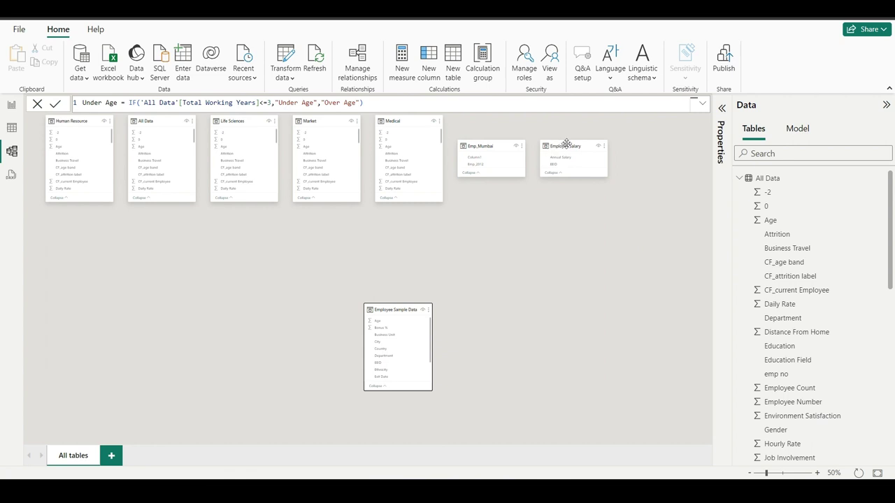
drag(571, 150, 532, 321)
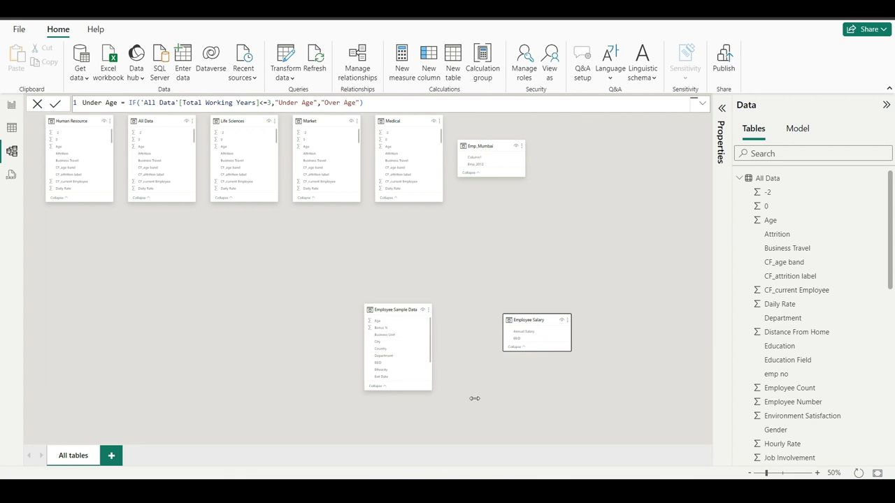
click(778, 474)
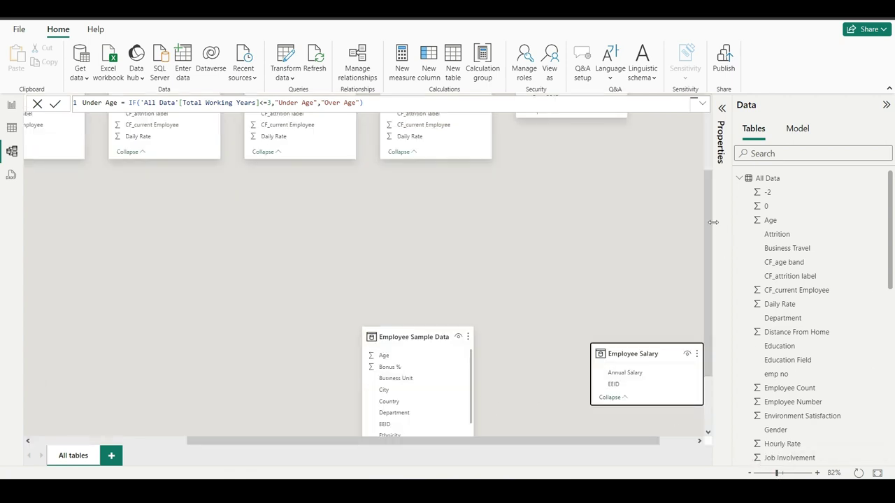
drag(711, 225, 711, 288)
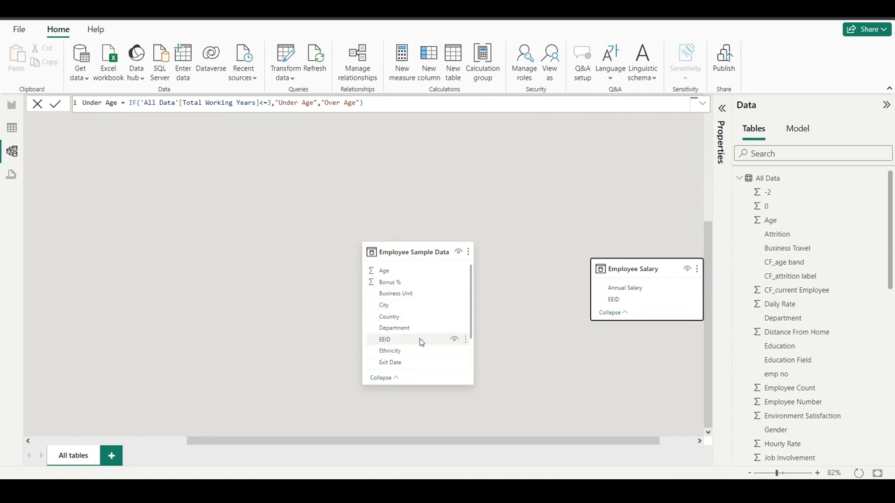
- Link both tables on their EEID columns, keeping Many to many cardinality, and confirm
drag(378, 340, 610, 303)
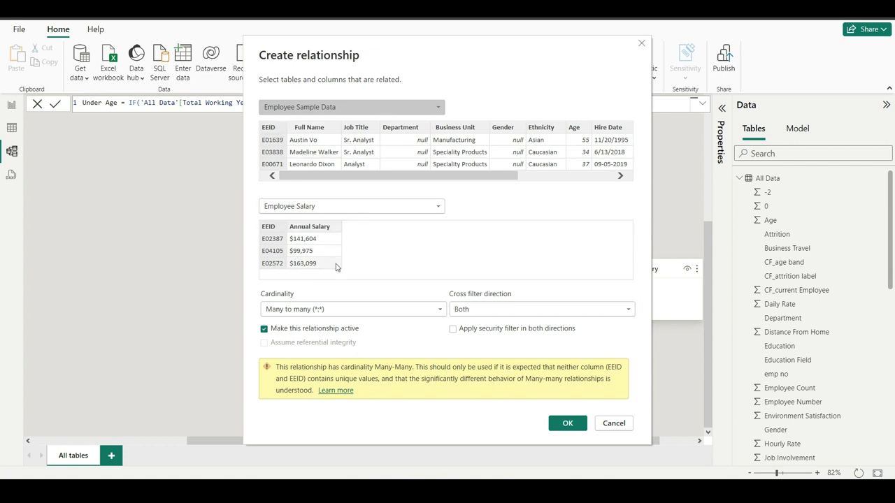
click(324, 131)
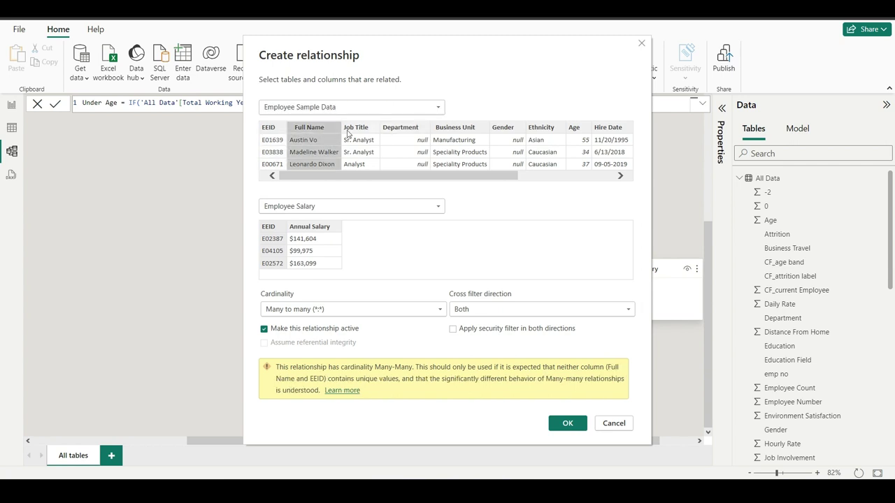
click(352, 128)
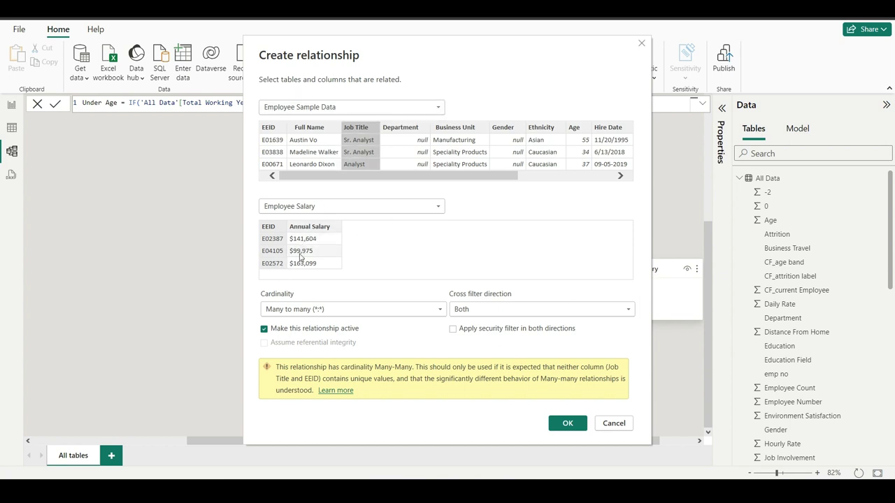
click(270, 230)
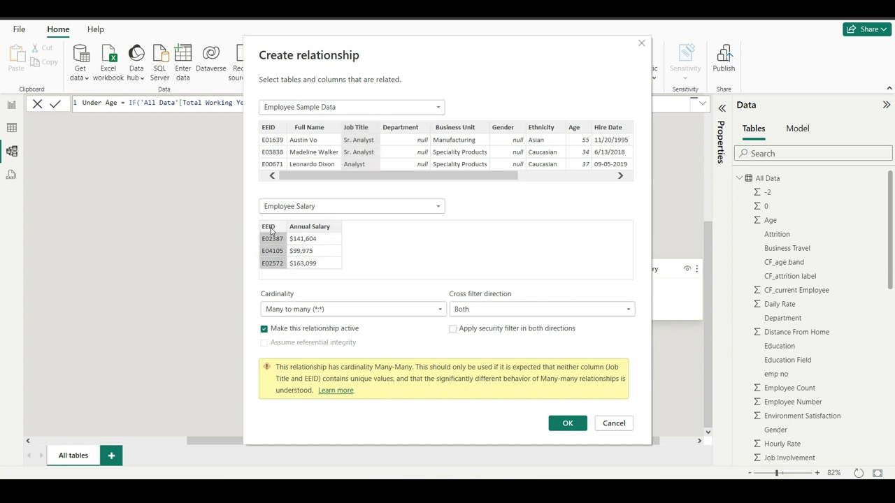
click(267, 128)
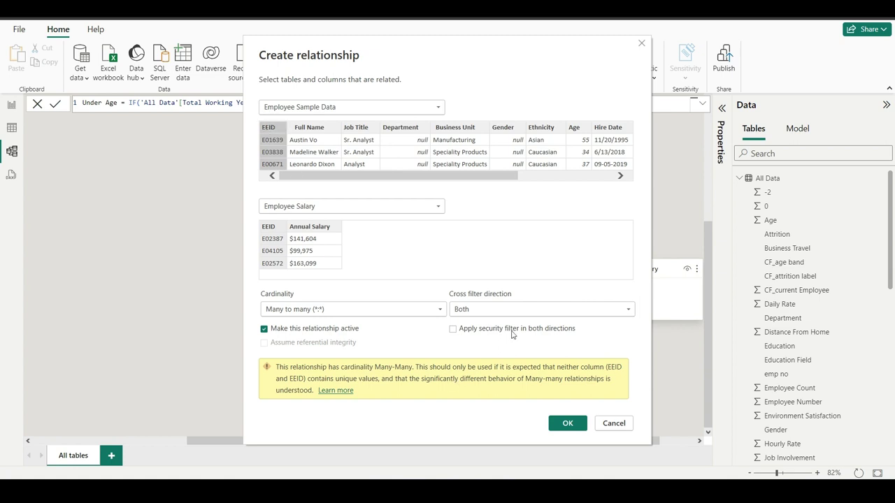
click(366, 312)
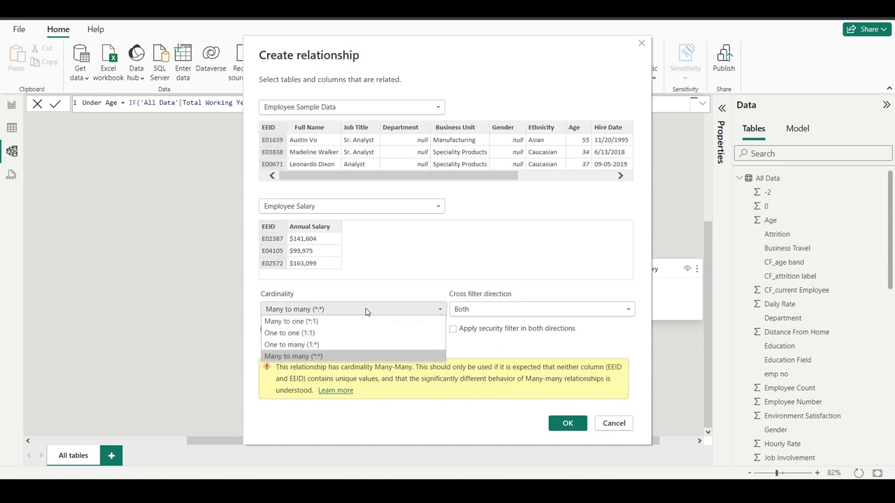
click(366, 312)
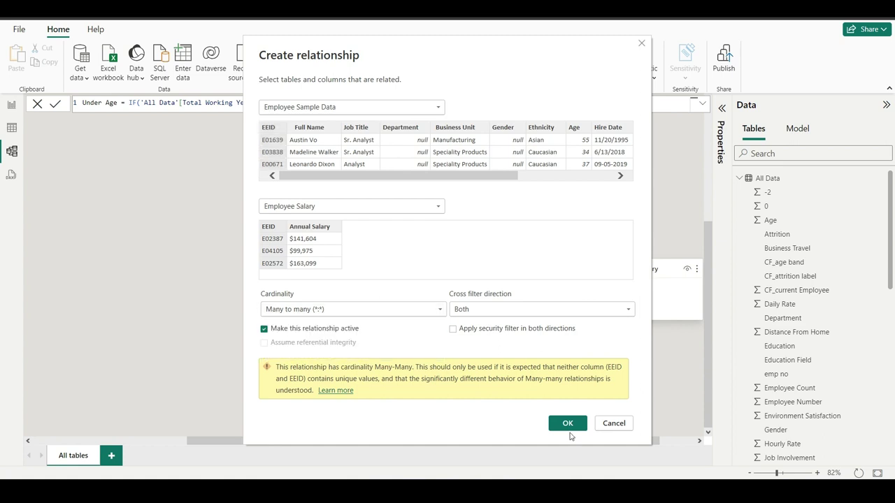
click(568, 428)
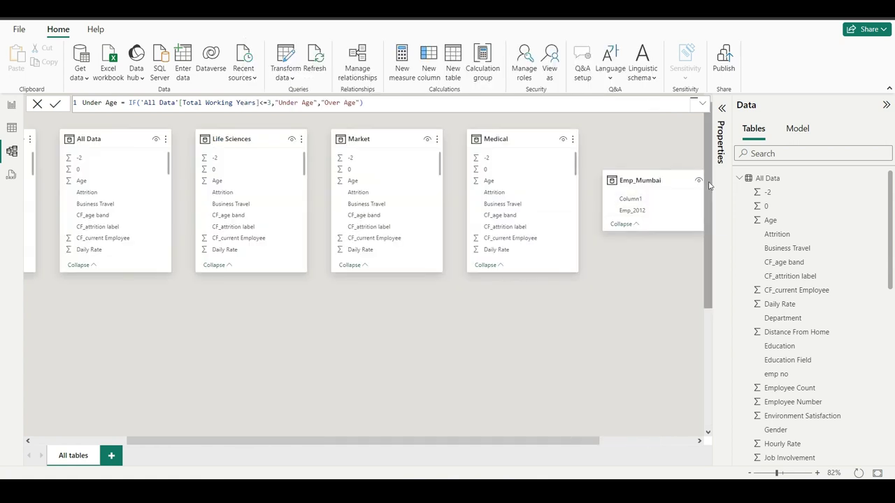
- Position the Employee Salary card beside Employee Sample Data, deselect it, and return to Report view
drag(705, 223, 705, 371)
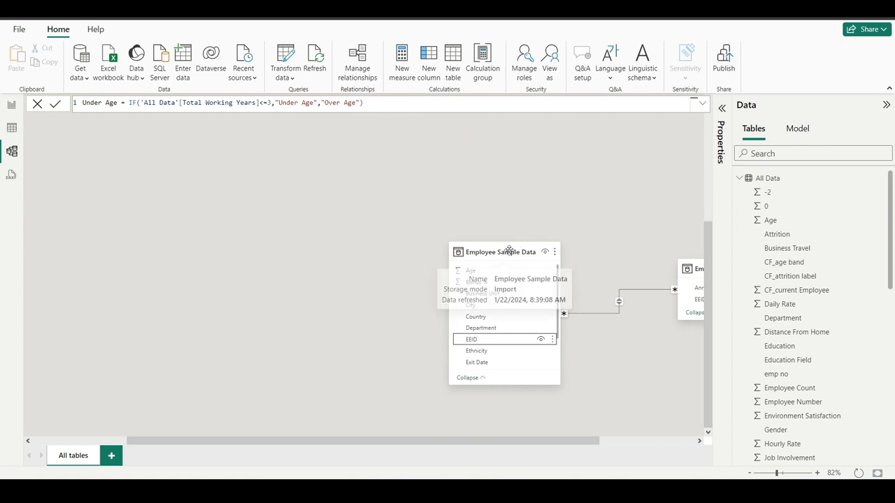
drag(511, 250, 314, 238)
drag(695, 334, 470, 334)
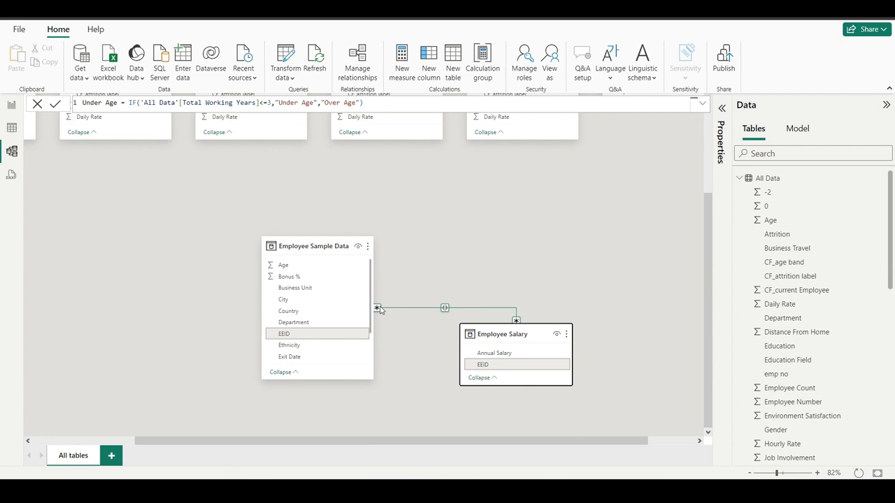
click(495, 412)
scroll(495, 411, up, 1)
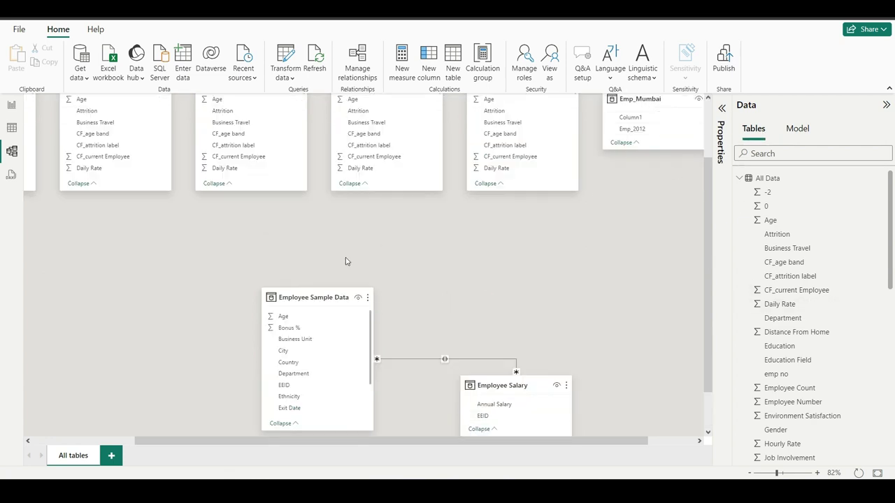
click(12, 104)
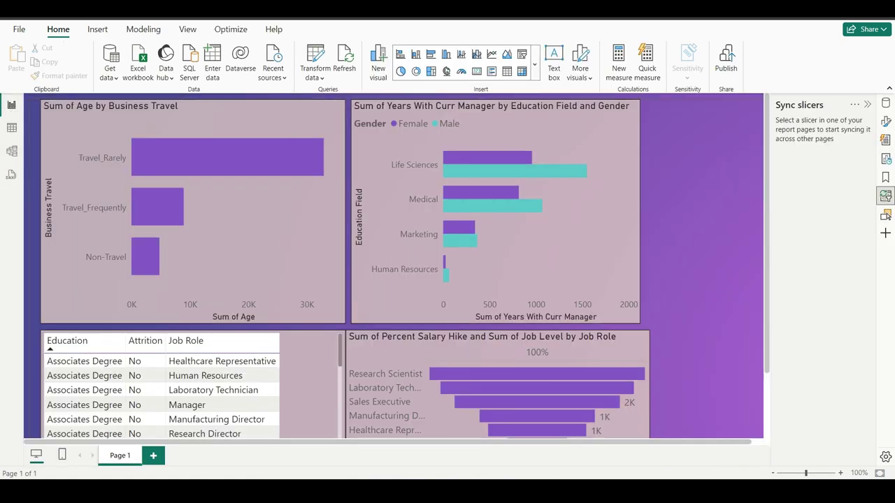
- Add Page 2 with an enlarged table visual showing Employee Salary's Annual Salary
click(153, 455)
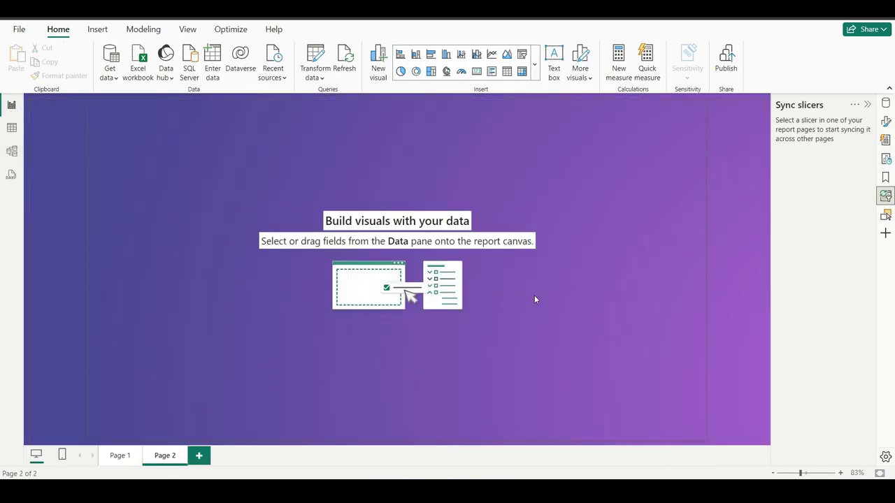
click(885, 102)
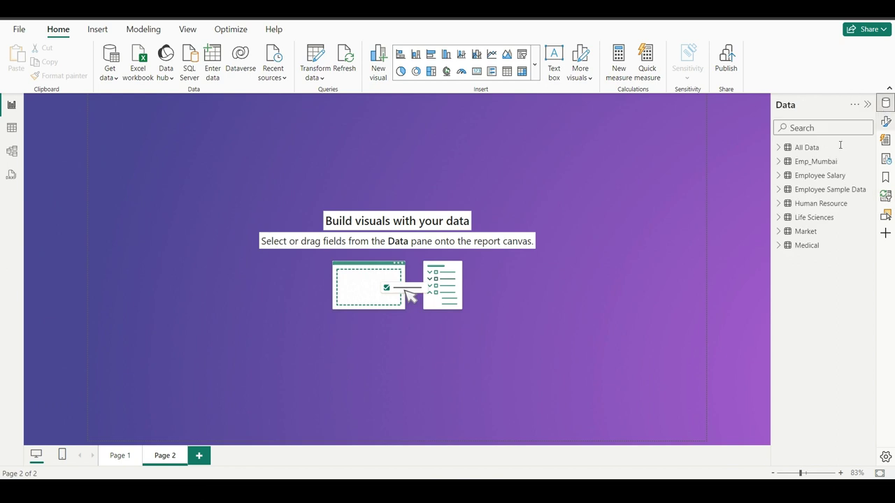
click(778, 176)
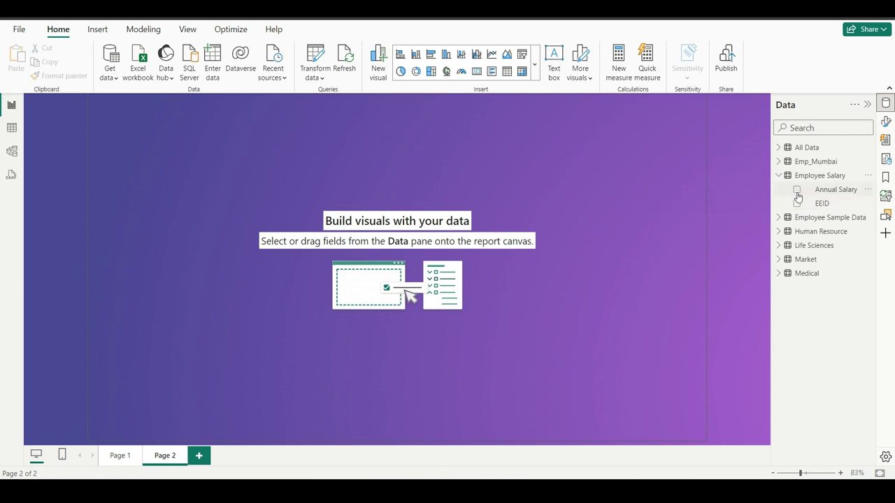
click(797, 189)
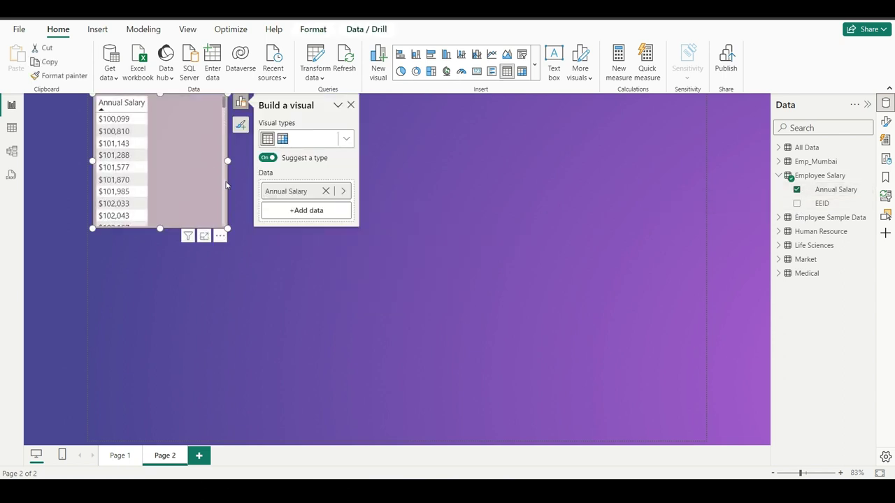
drag(228, 228, 325, 343)
- Add Full Name from Employee Sample Data and EEID as table columns, then move the table lower right
click(779, 175)
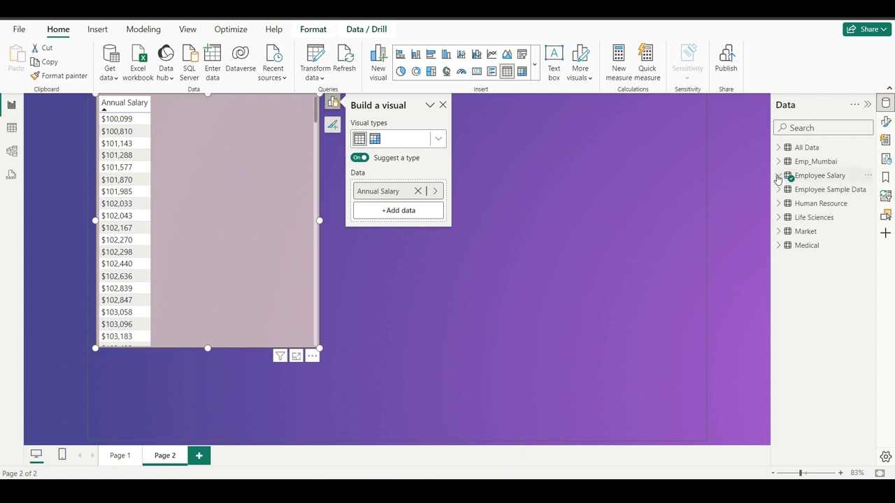
click(779, 190)
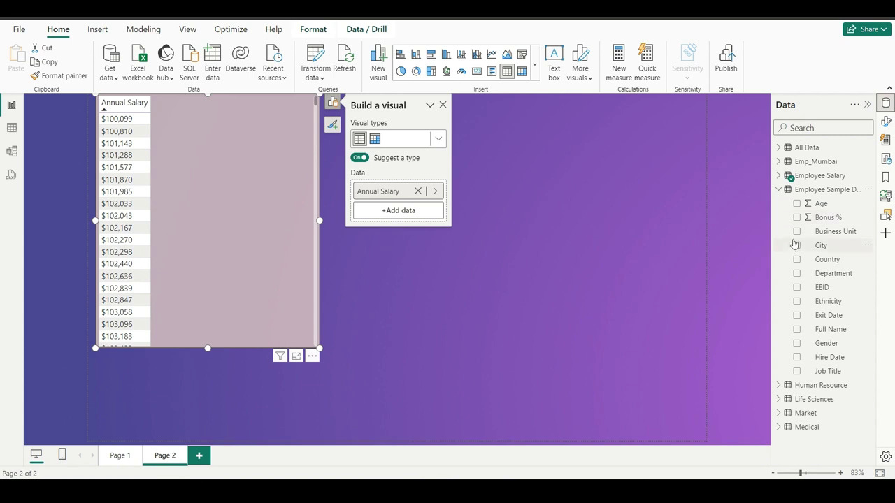
click(796, 330)
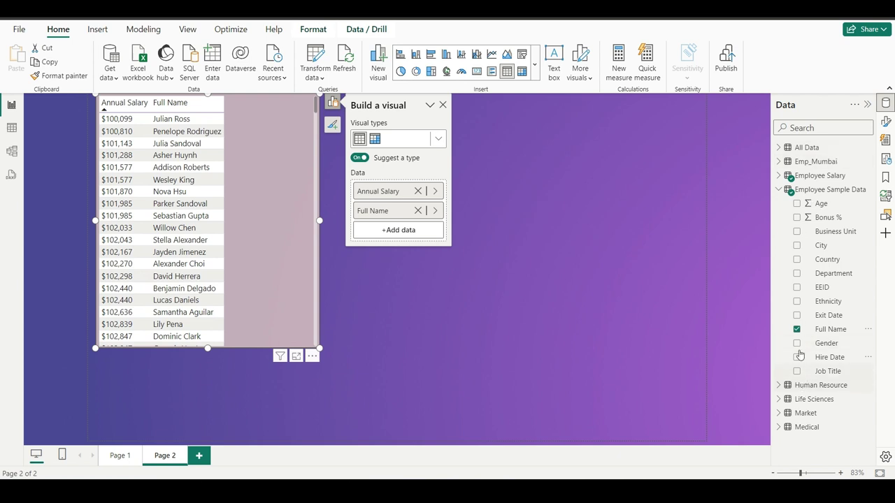
click(779, 190)
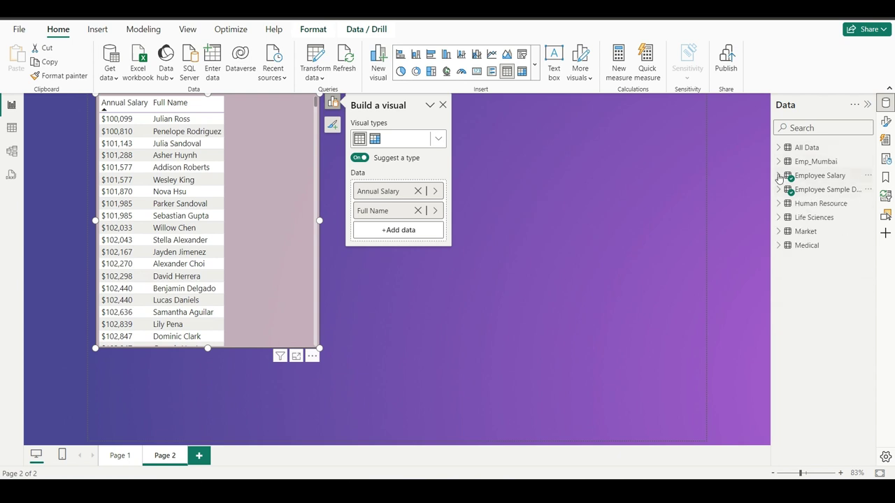
click(778, 175)
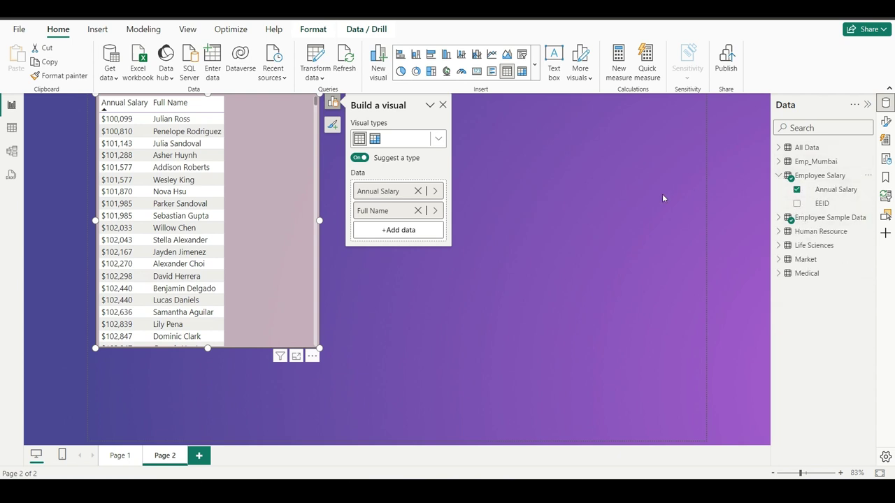
click(797, 204)
drag(301, 132, 324, 223)
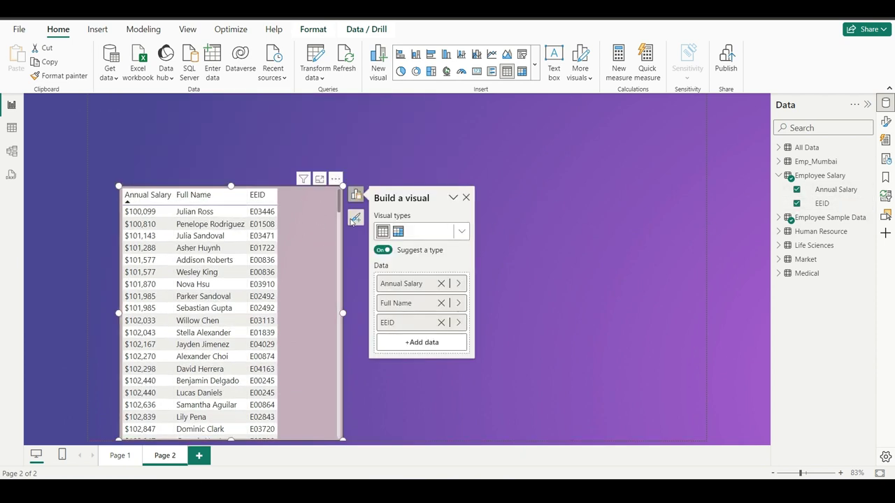
- Try a matrix, revert to a table, and move Annual Salary to the last column
click(398, 231)
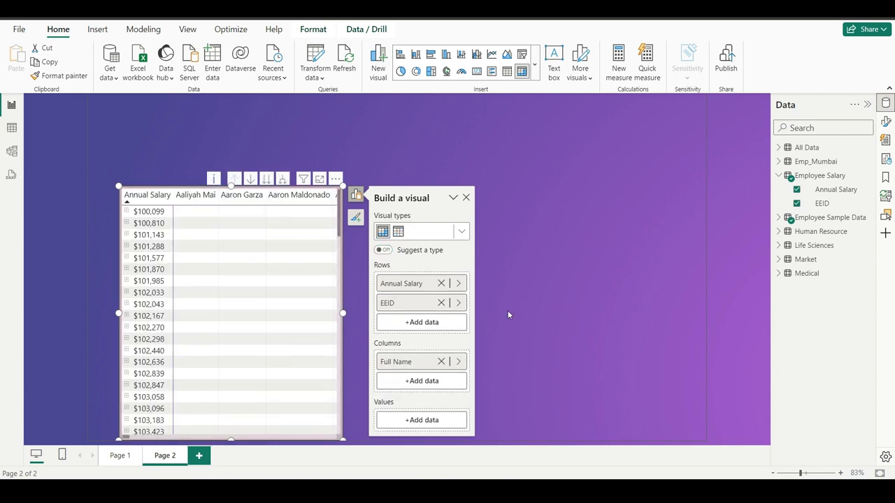
drag(508, 314, 590, 313)
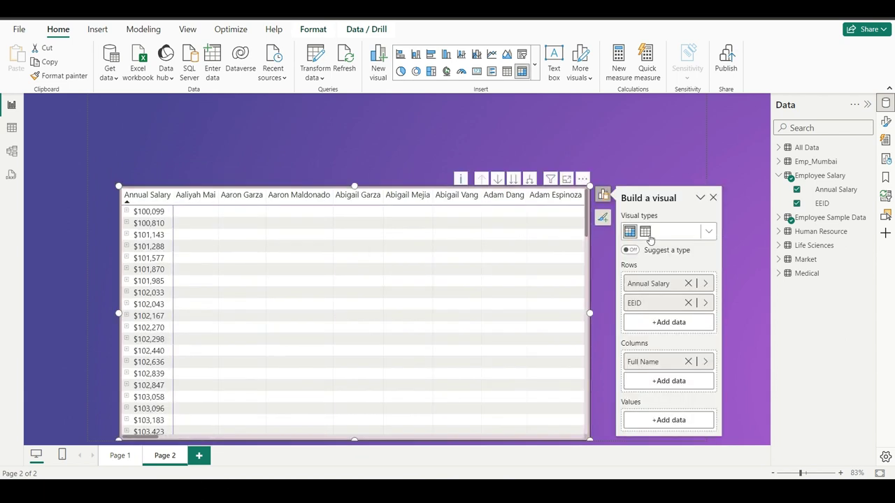
click(648, 236)
key(Escape)
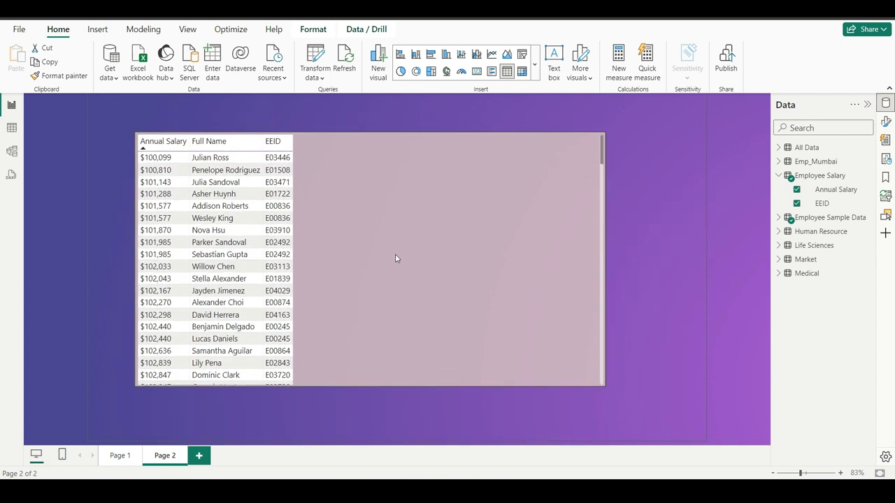
click(396, 258)
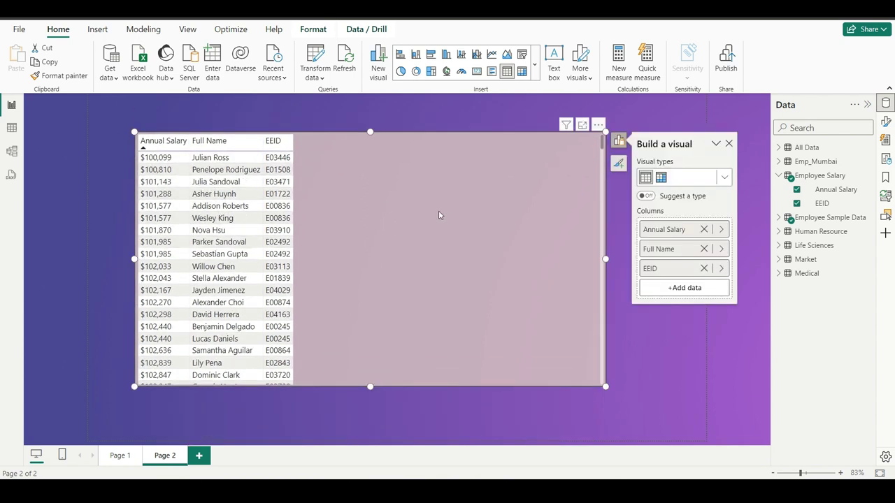
drag(661, 234, 673, 287)
key(Escape)
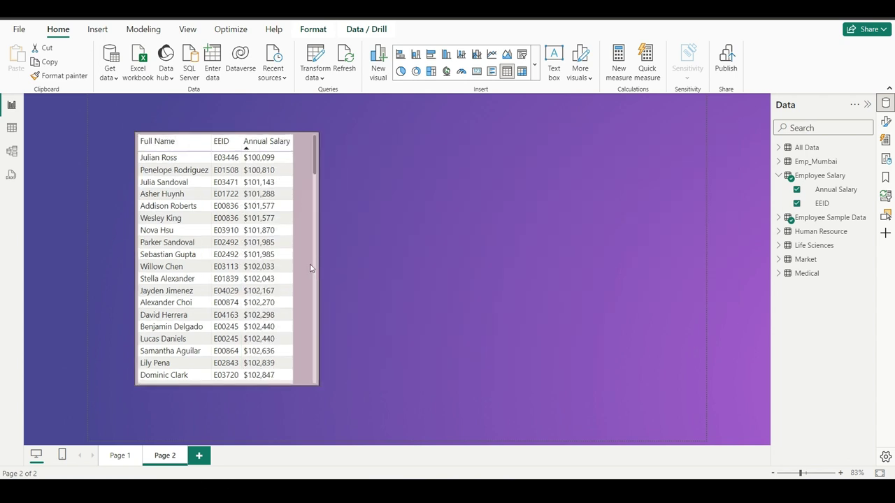
click(311, 267)
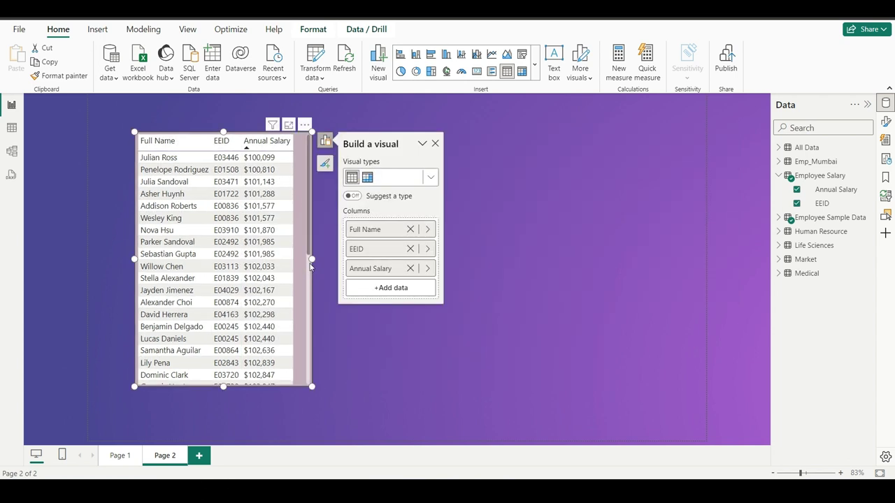
- Apply the Accessible Default theme, narrow the table slightly, and return to Model view
click(158, 32)
click(97, 30)
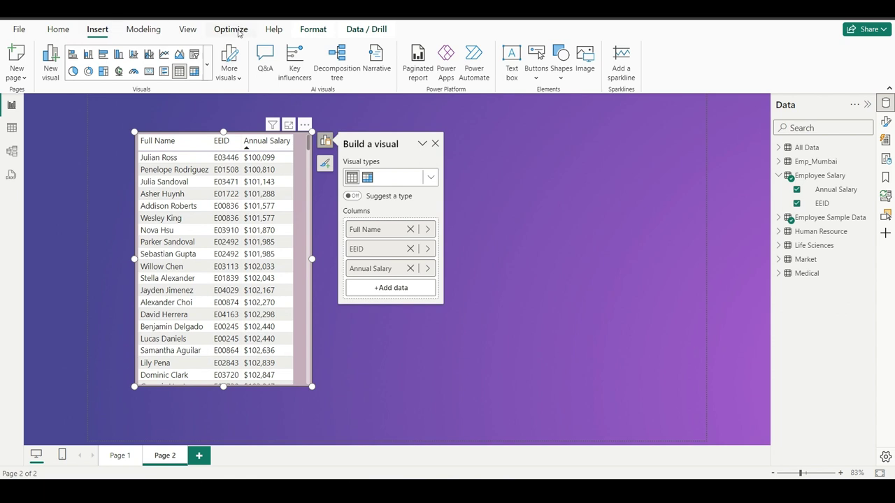
click(187, 30)
click(130, 72)
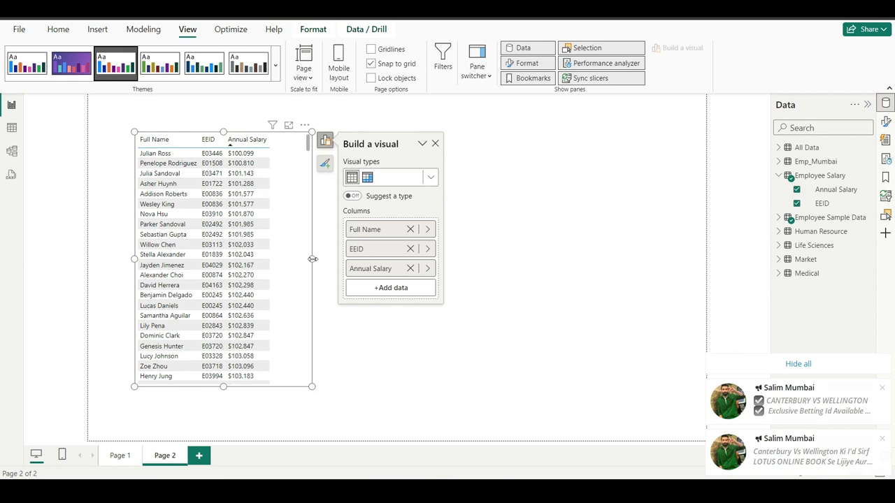
drag(312, 258, 289, 259)
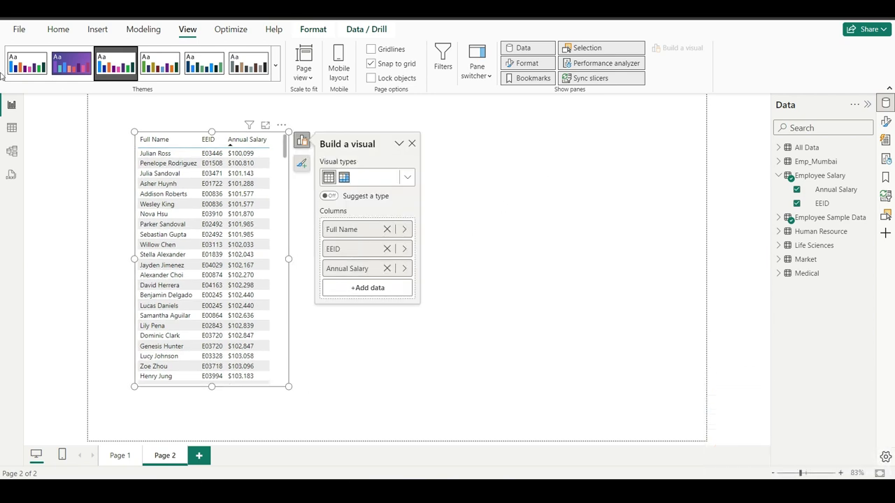
click(12, 152)
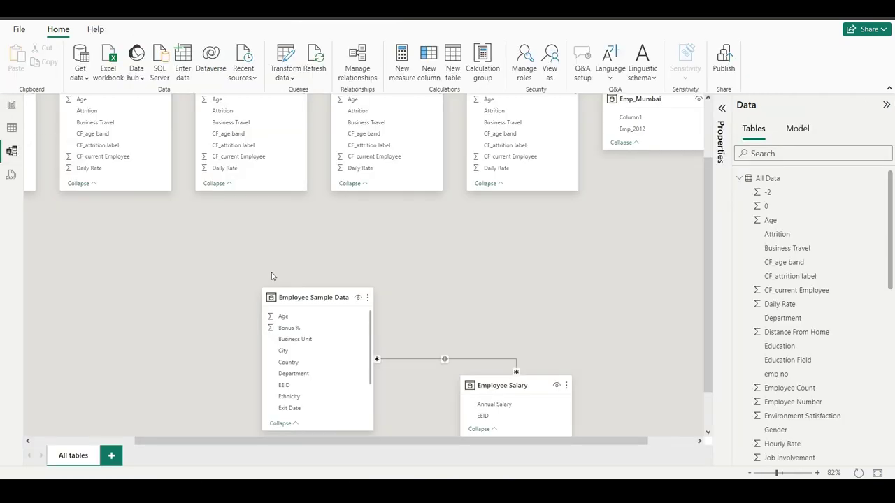
click(360, 66)
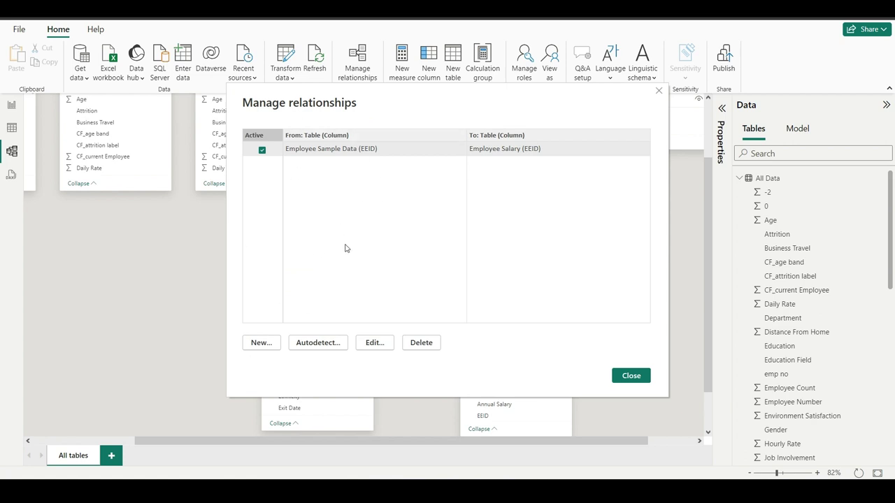
click(633, 376)
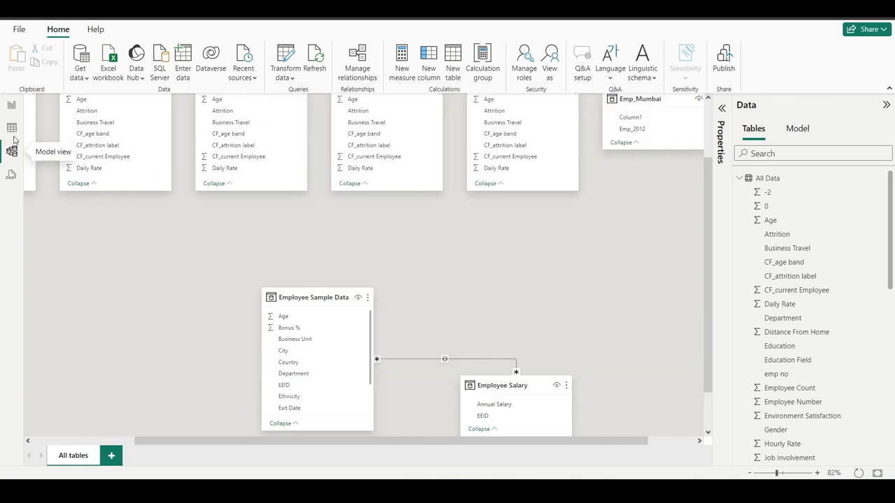